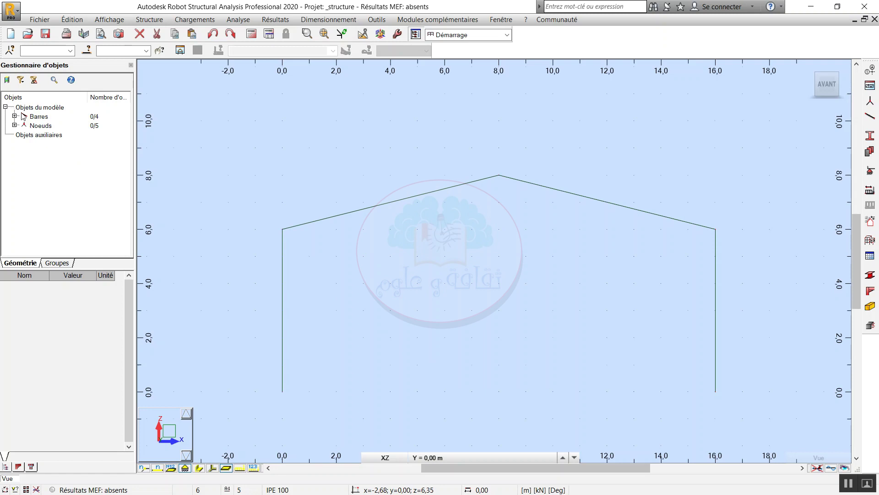
- Expand Barres and Noeuds in the tree and show Barre 1, the 6 m IPE 100 column
click(37, 117)
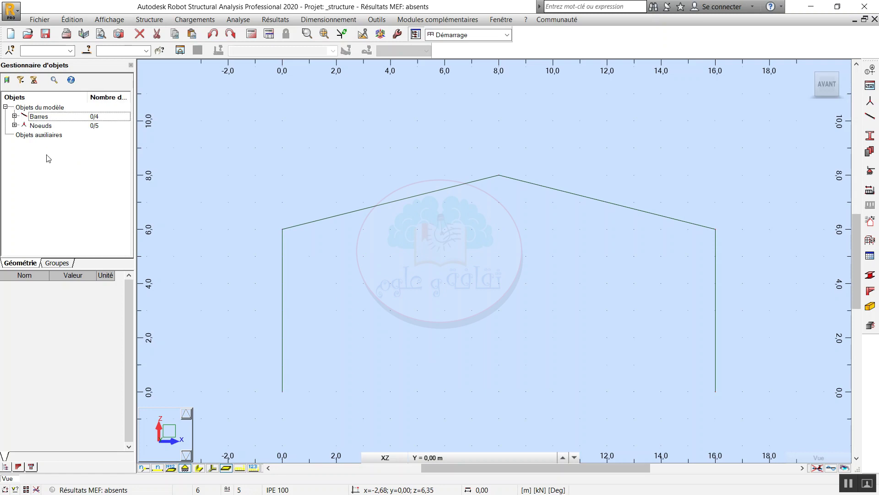
click(43, 128)
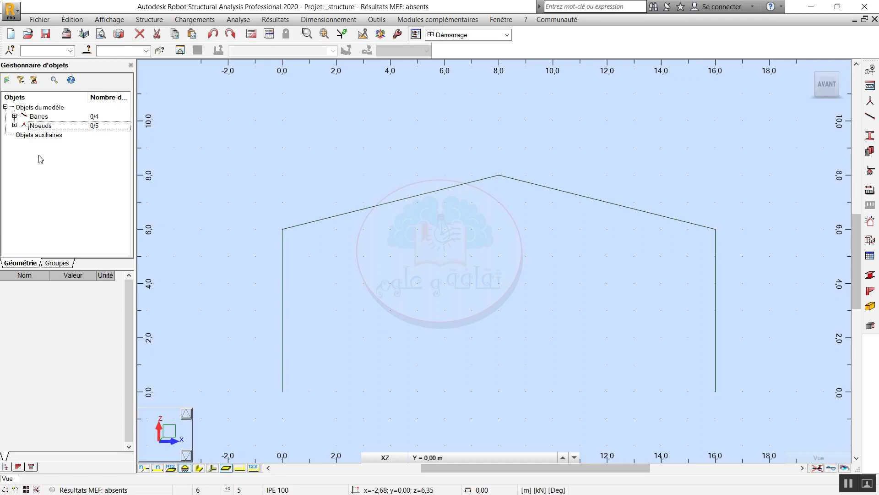
click(15, 116)
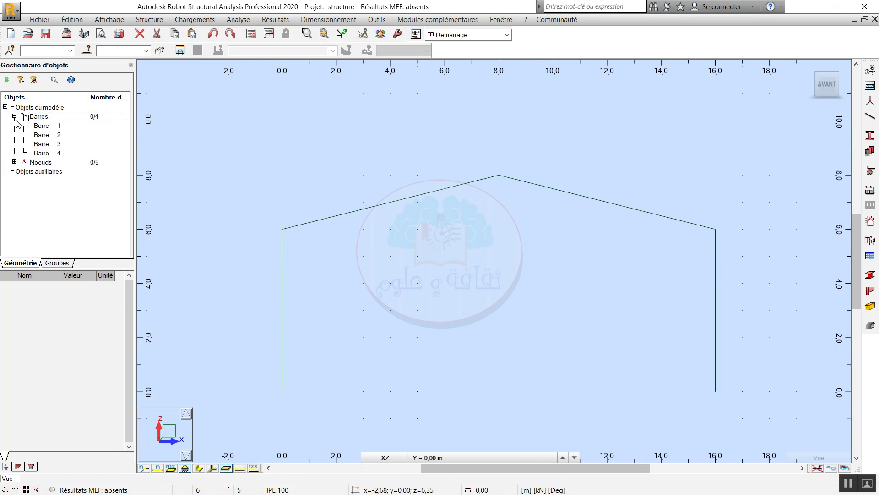
click(14, 162)
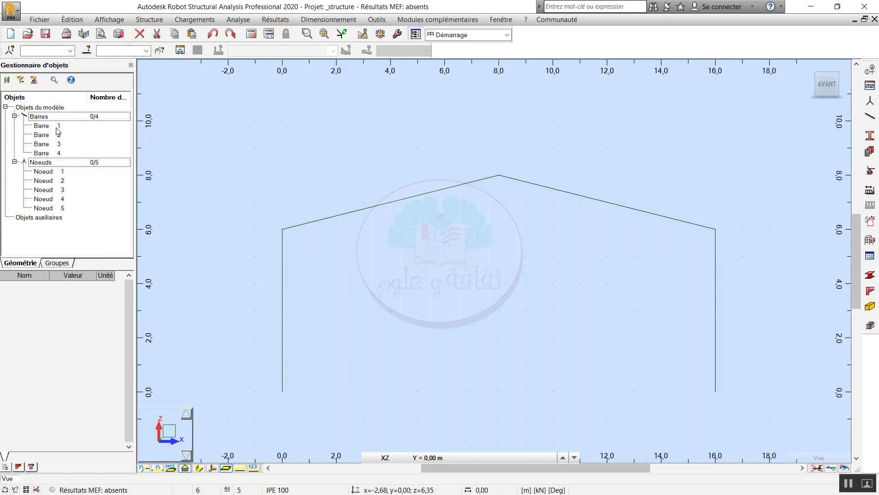
click(56, 127)
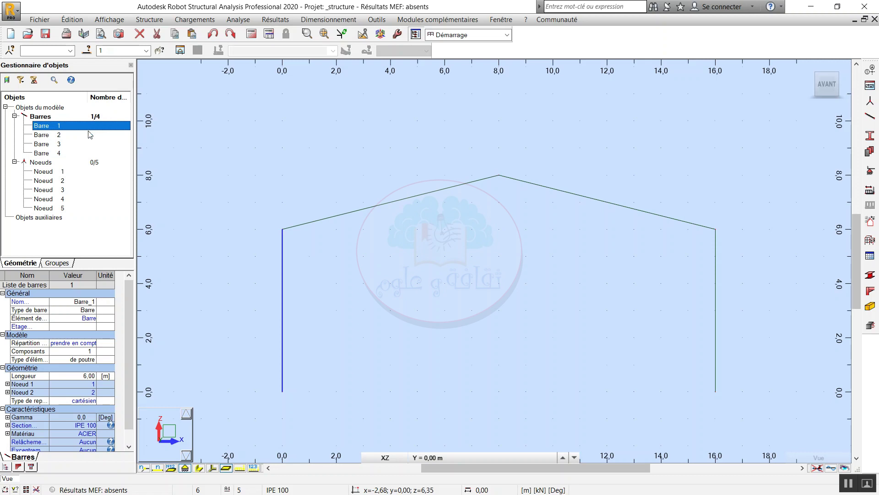
- Inspect Barre 2, then Barres 2–4 together, then Noeud 1 at coordinates 0,0
click(64, 137)
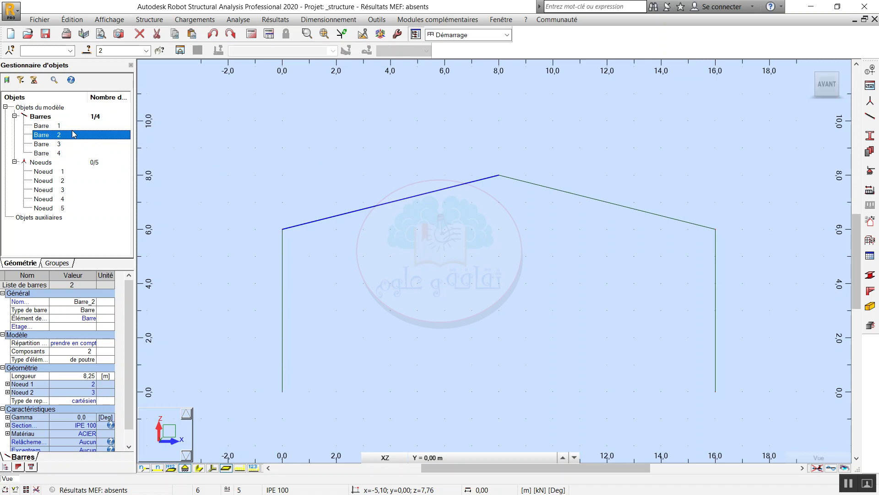
ctrl+click(62, 145)
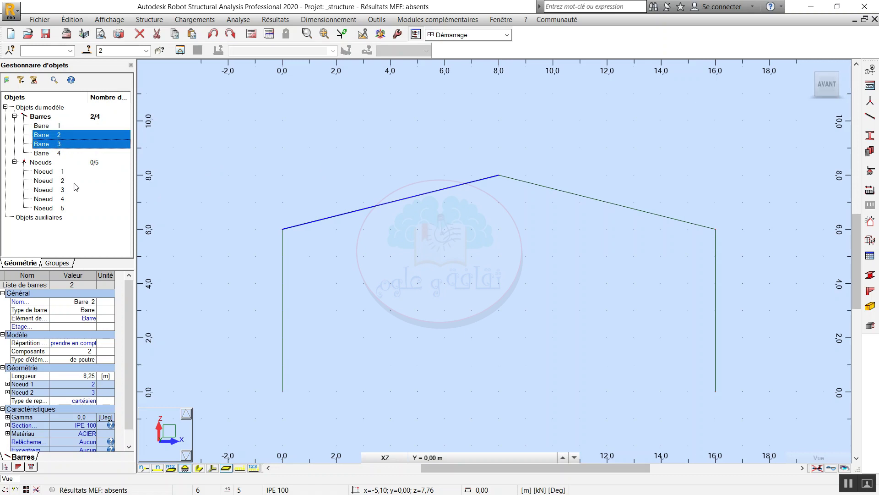
ctrl+click(59, 154)
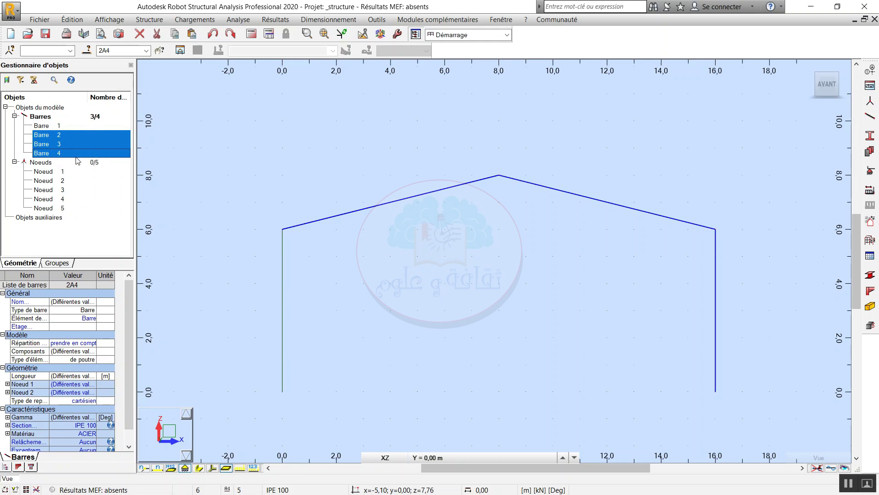
click(49, 164)
click(56, 173)
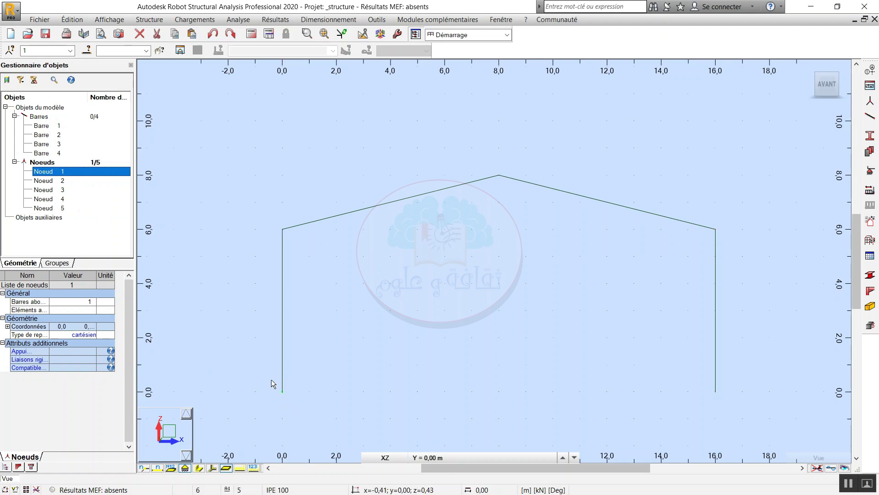
- Inspect Noeud 2, Noeud 4, Noeuds 2–4, Noeud 1, then all five nodes together
click(69, 182)
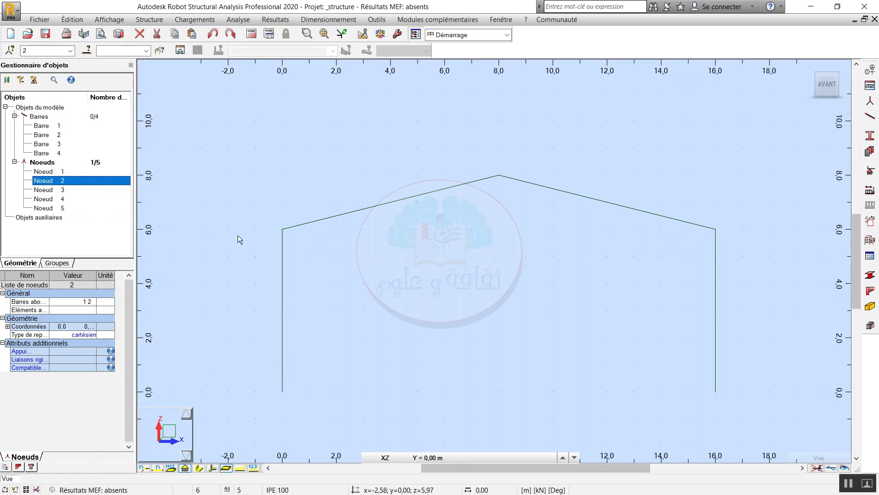
click(67, 200)
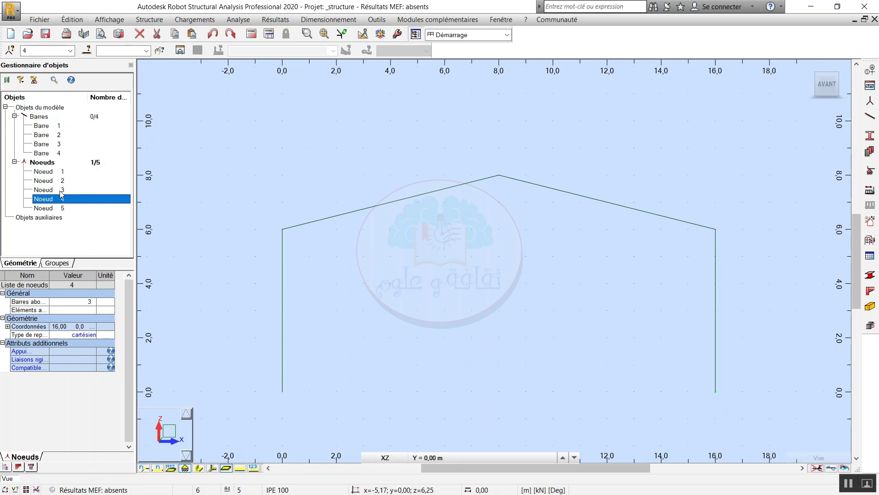
drag(61, 195, 63, 185)
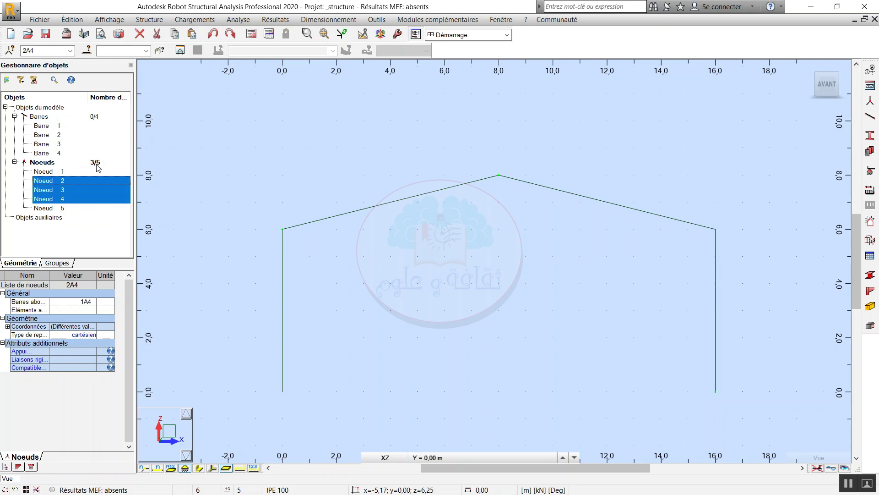
click(64, 173)
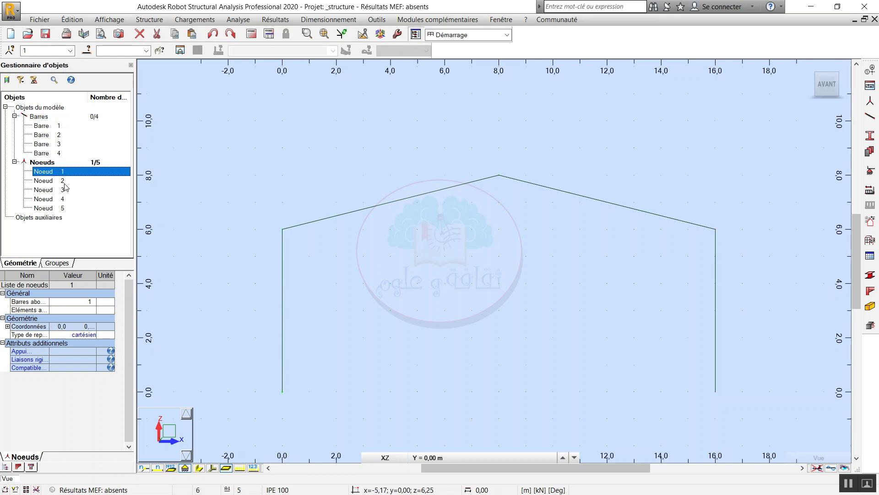
shift+click(59, 209)
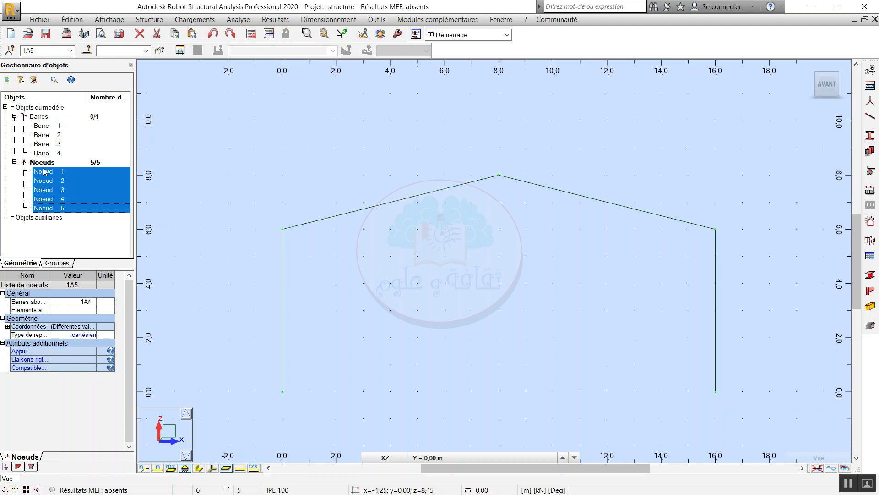
click(49, 126)
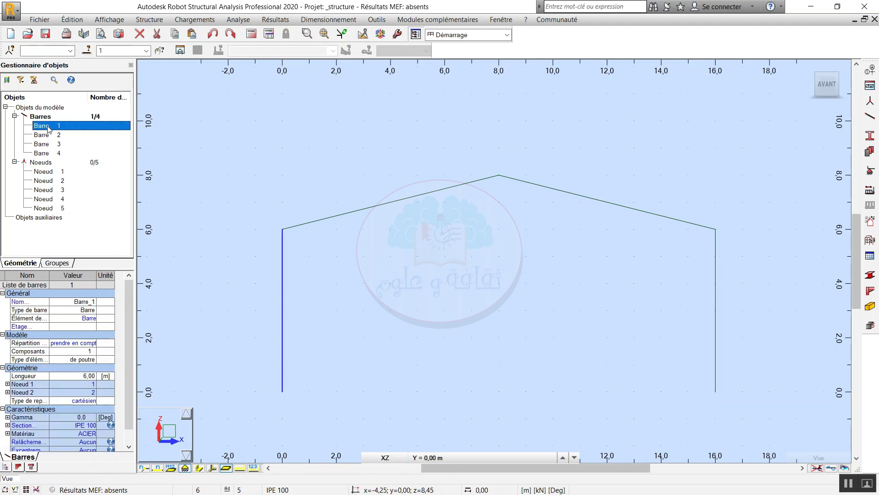
click(48, 175)
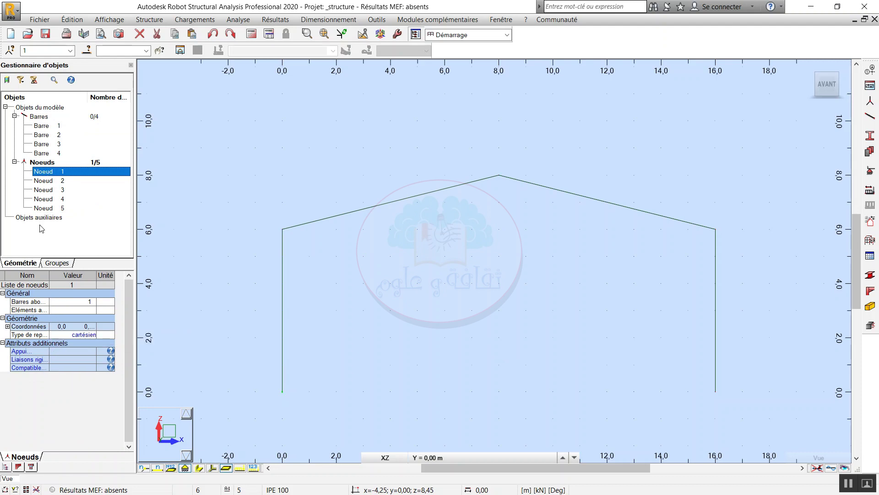
click(50, 127)
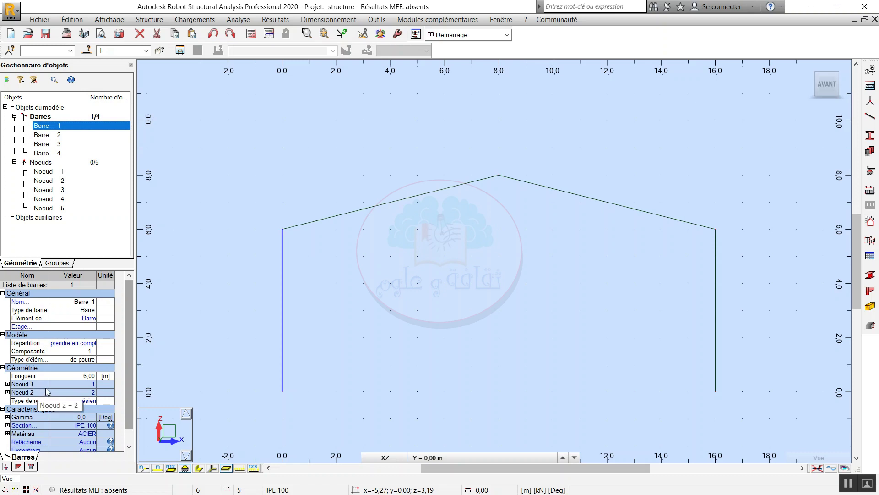
click(94, 384)
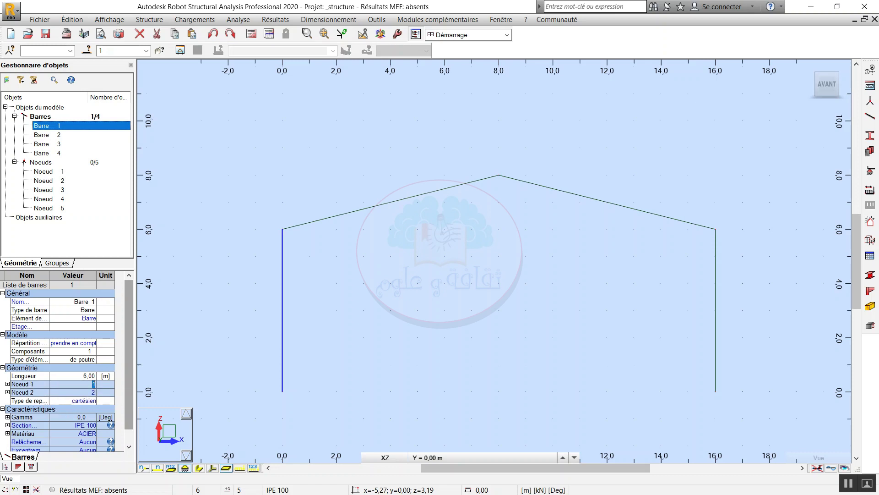
click(94, 393)
scroll(131, 424, down, 2)
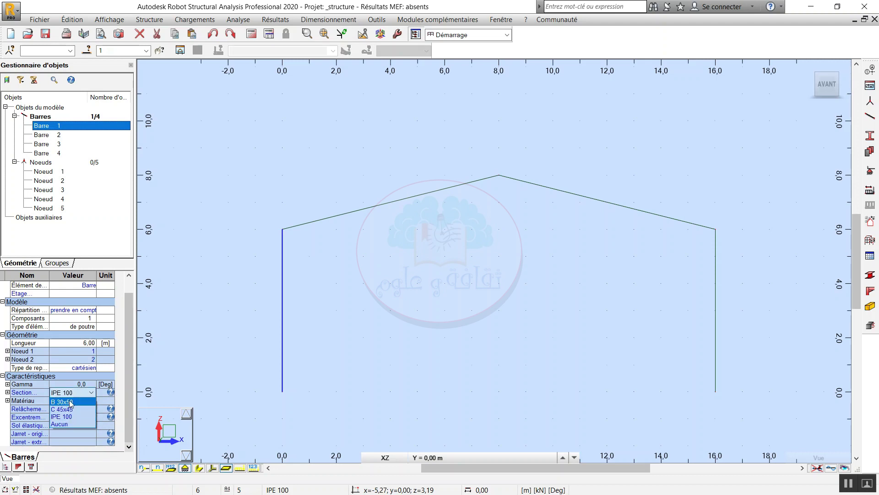
- Open Barre 1's Profilés dialog listing B 30x50, C 45x45 and IPE 100
click(28, 393)
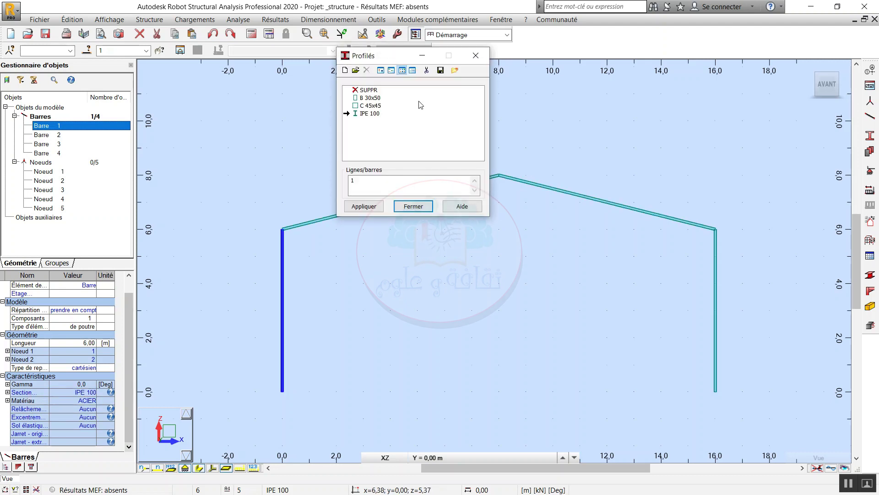